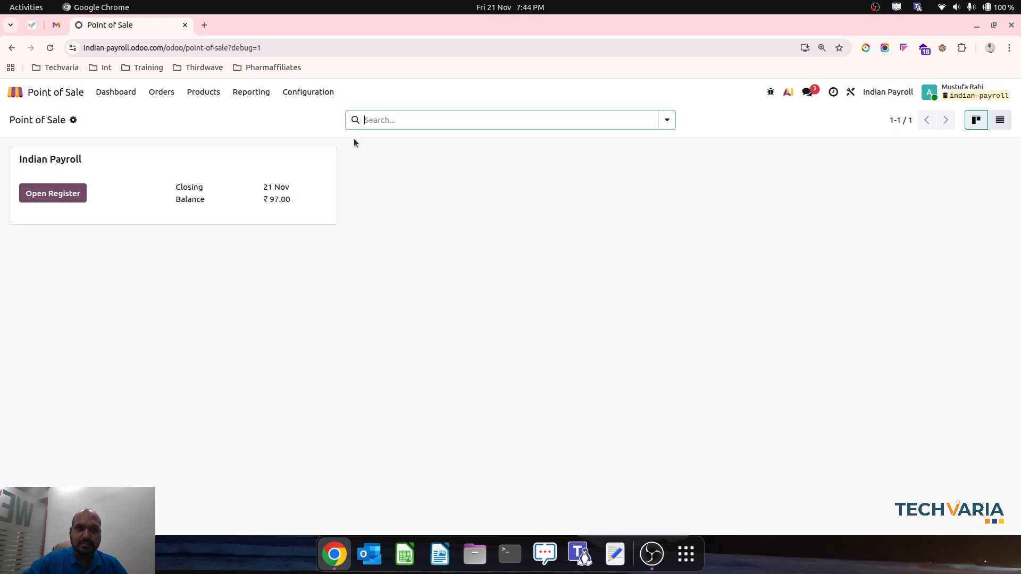
Review the Customer Account payment method in the Point of Sale configuration, including its customer identification and journal settings.
click(322, 92)
click(318, 131)
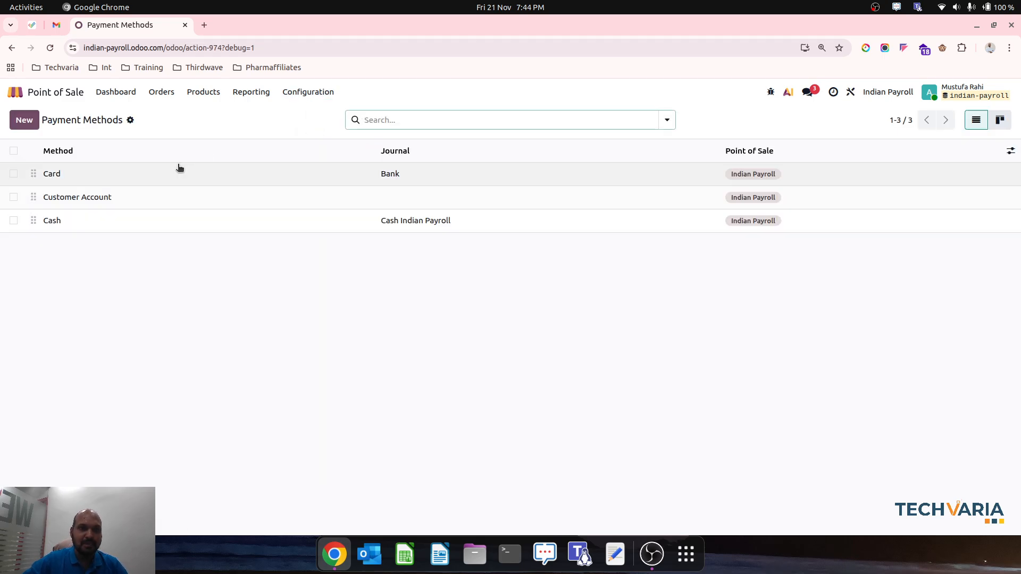
click(158, 196)
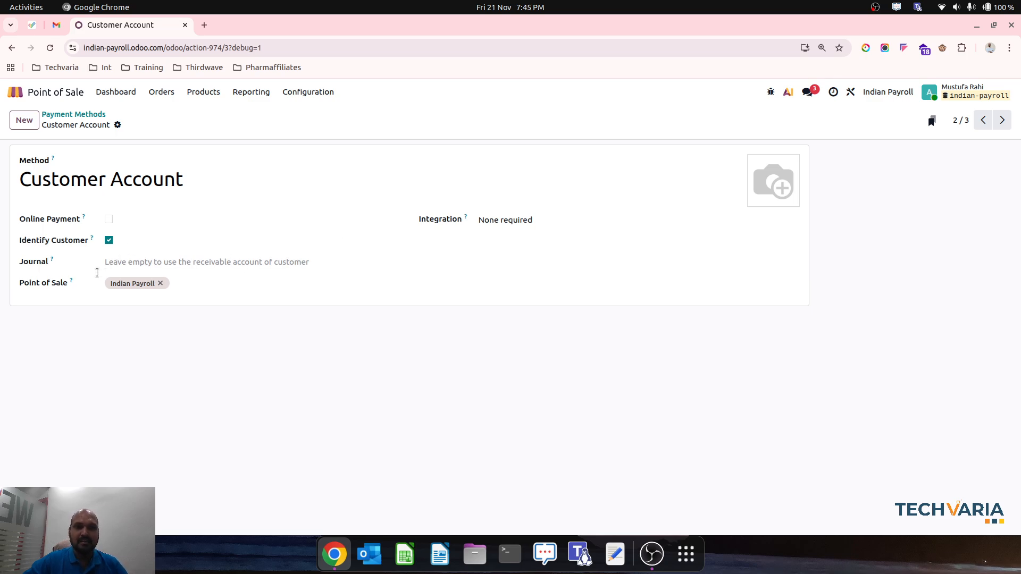
click(91, 114)
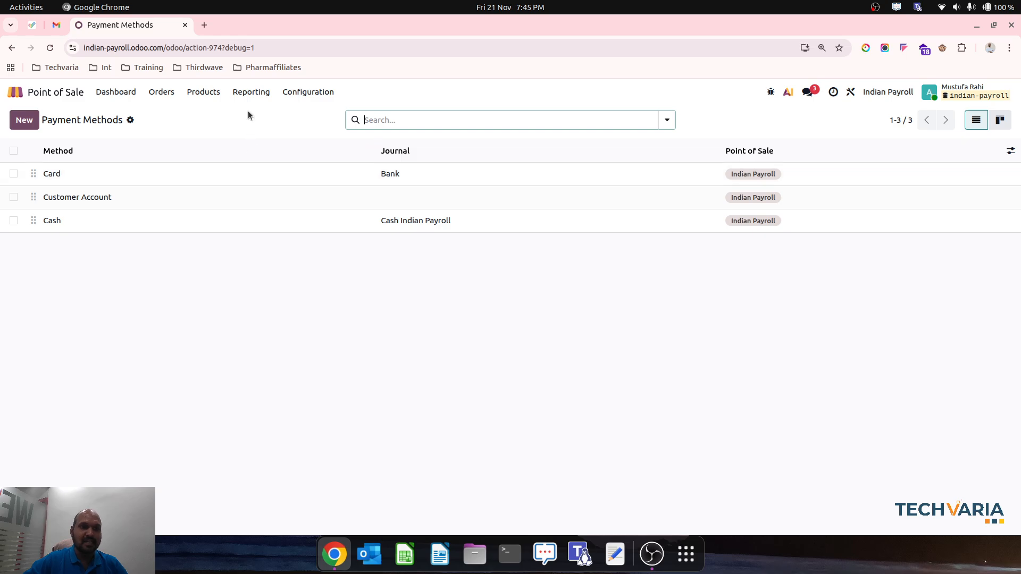
Open the Indian Payroll register with an opening cash amount of 97.00.
click(115, 92)
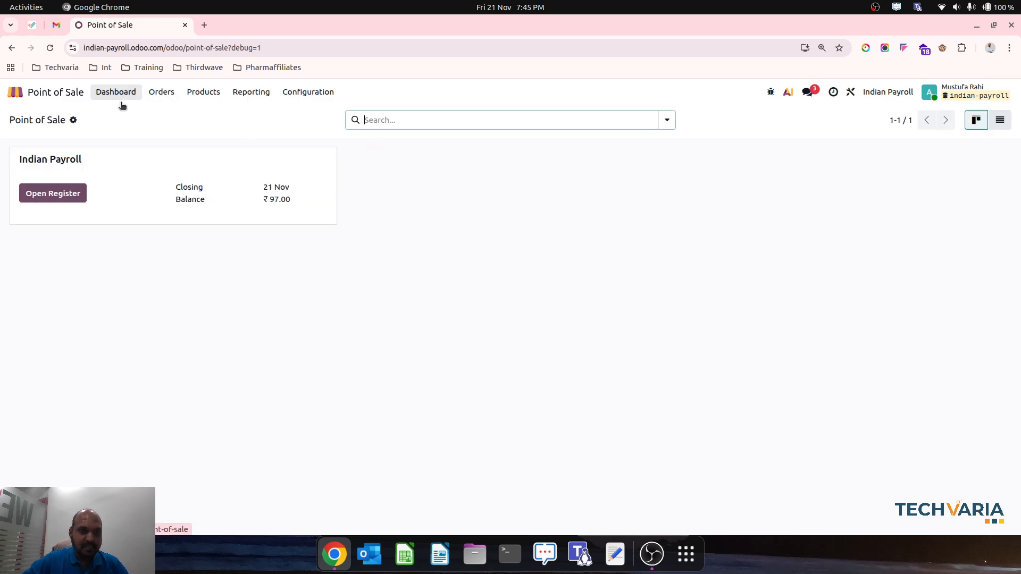
click(53, 193)
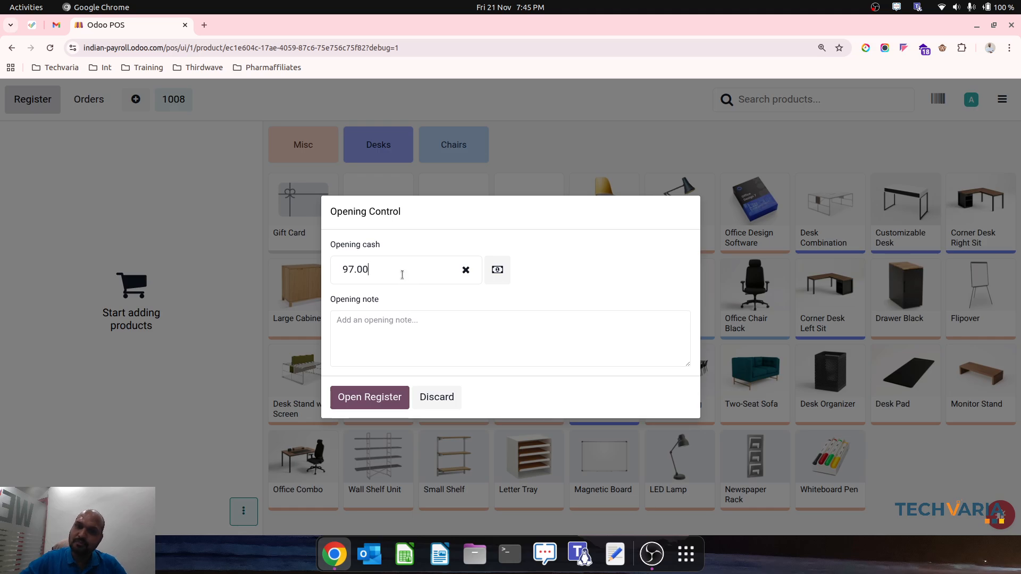
double_click(402, 274)
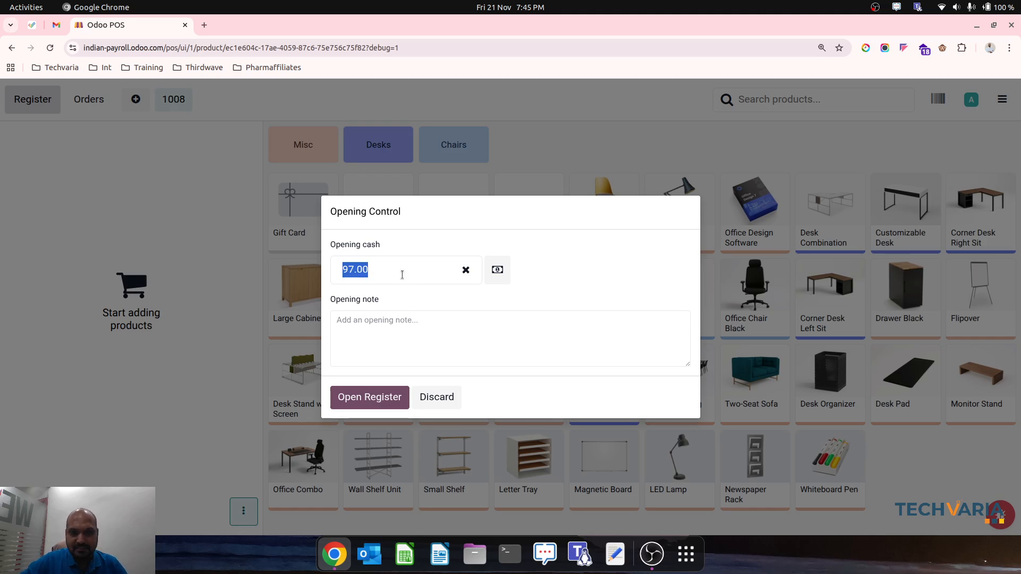
click(376, 397)
Add one Office Chair and one Office Lamp to the order and assign it to Customer3.
click(618, 219)
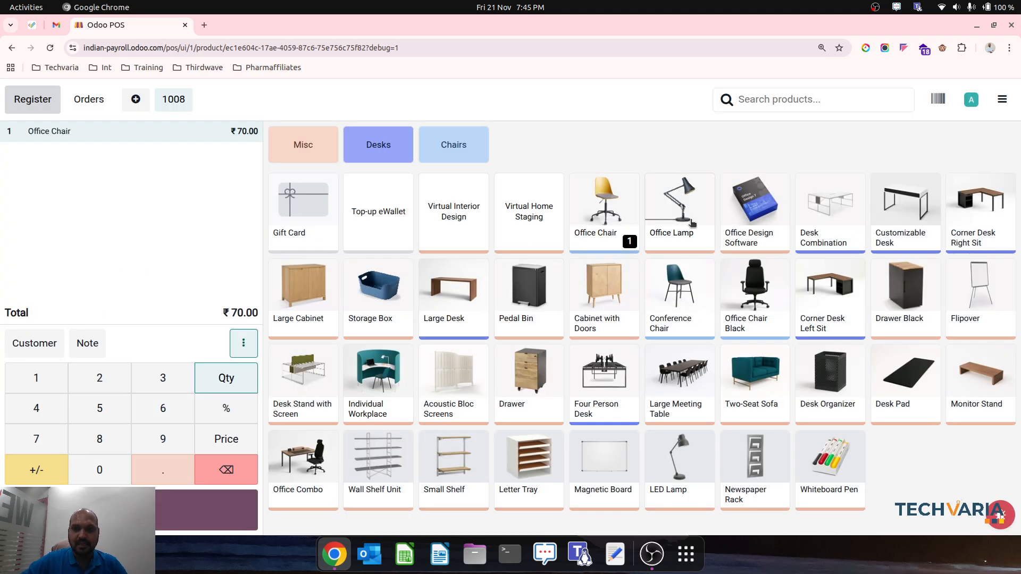
click(692, 224)
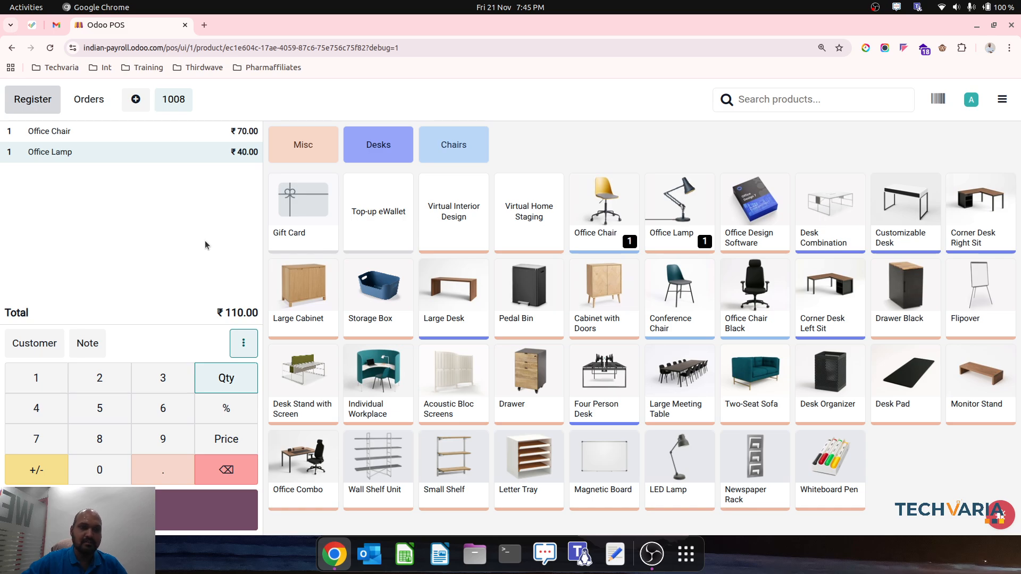
click(35, 351)
click(264, 213)
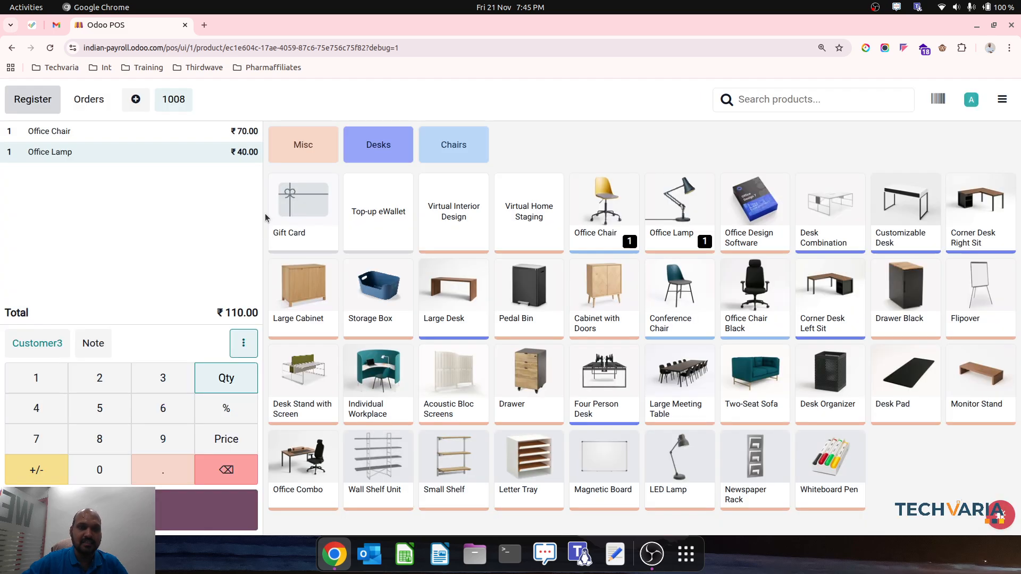
Split the order's payment into ₹50.00 by Cash and the remaining ₹60.00 on Customer Account.
click(194, 517)
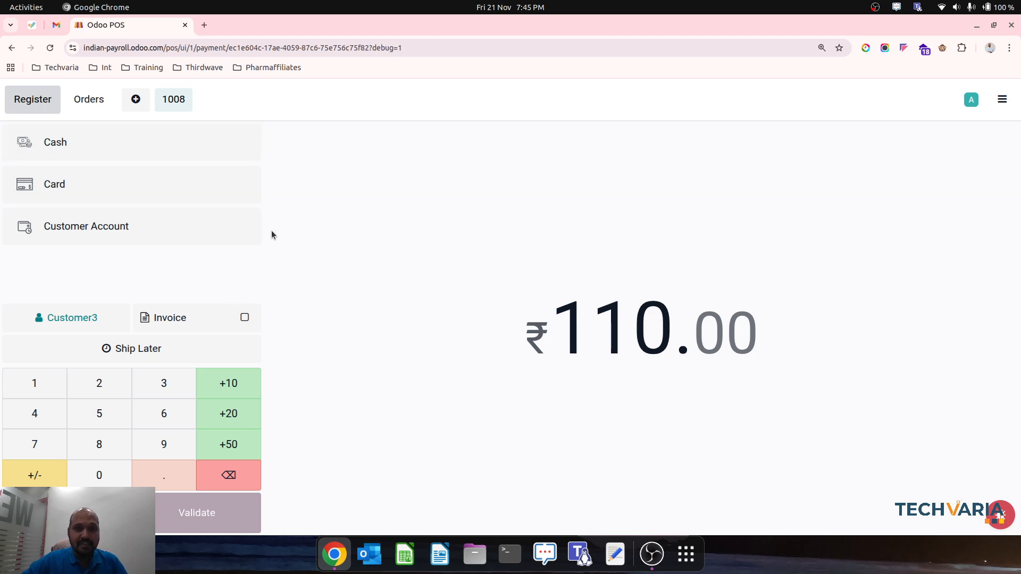
click(169, 151)
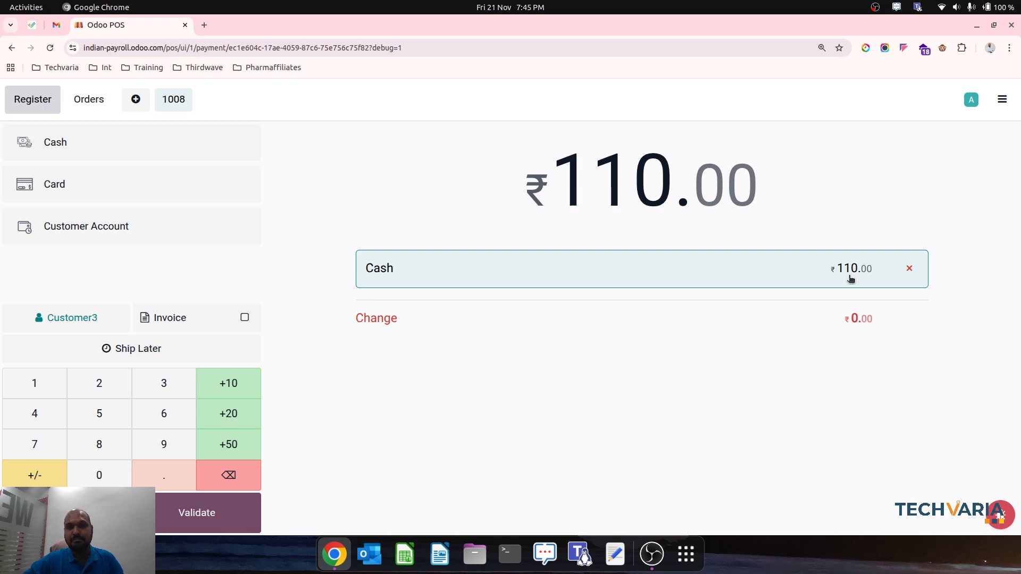
text(50)
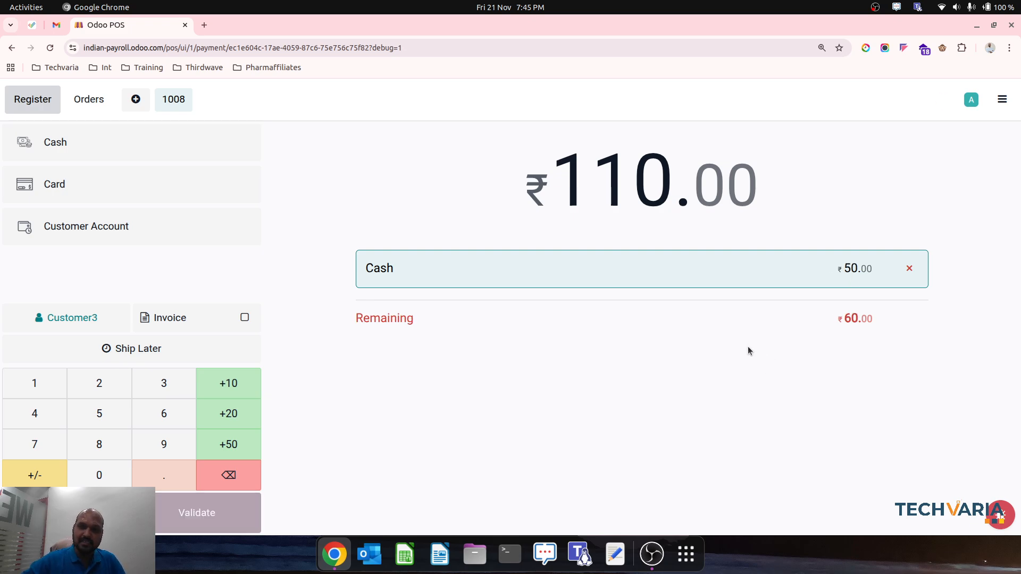
click(110, 227)
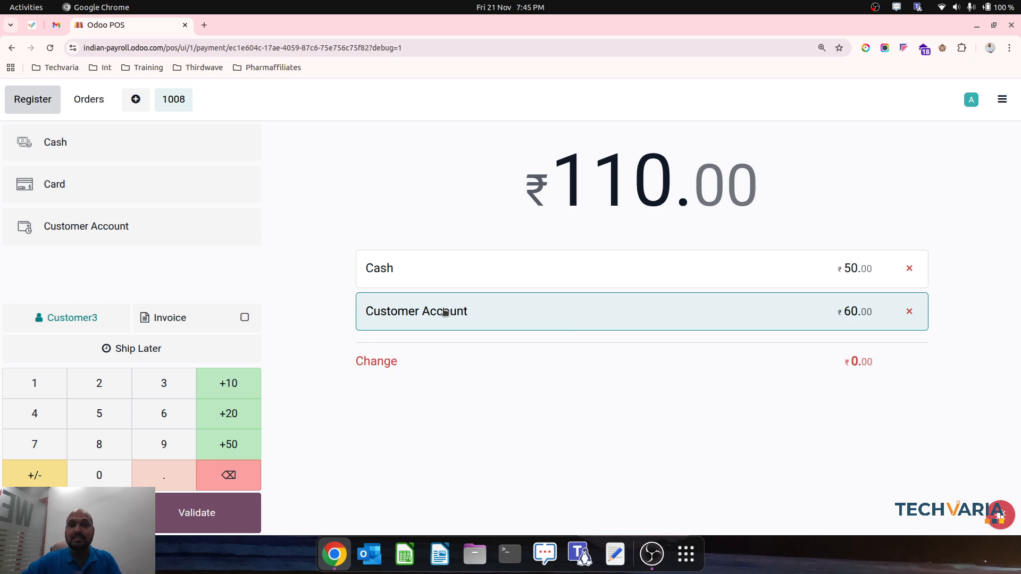
Enable invoicing, validate the payment, save the invoice PDF in Downloads, and return to an empty new order.
click(245, 318)
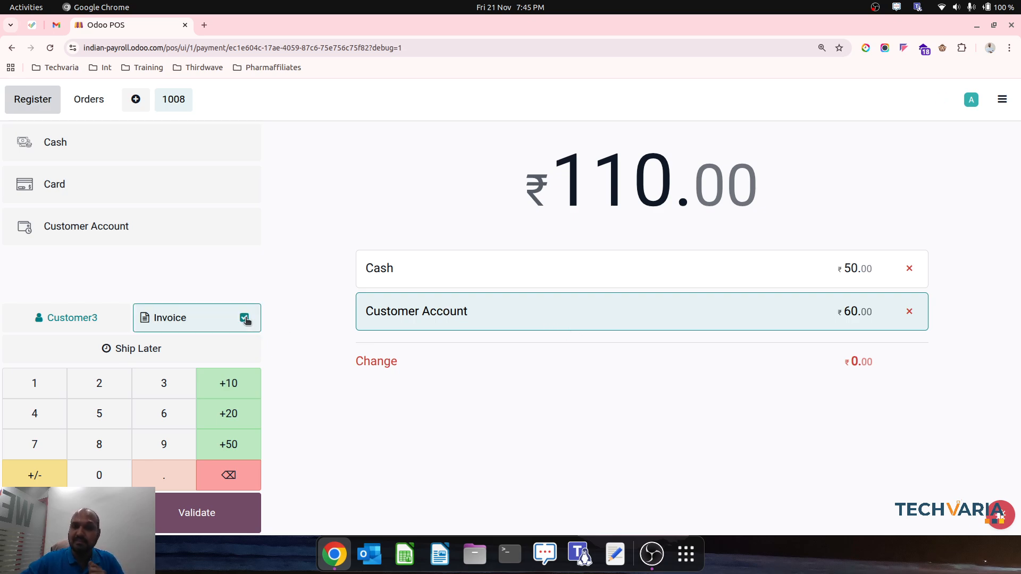
click(176, 513)
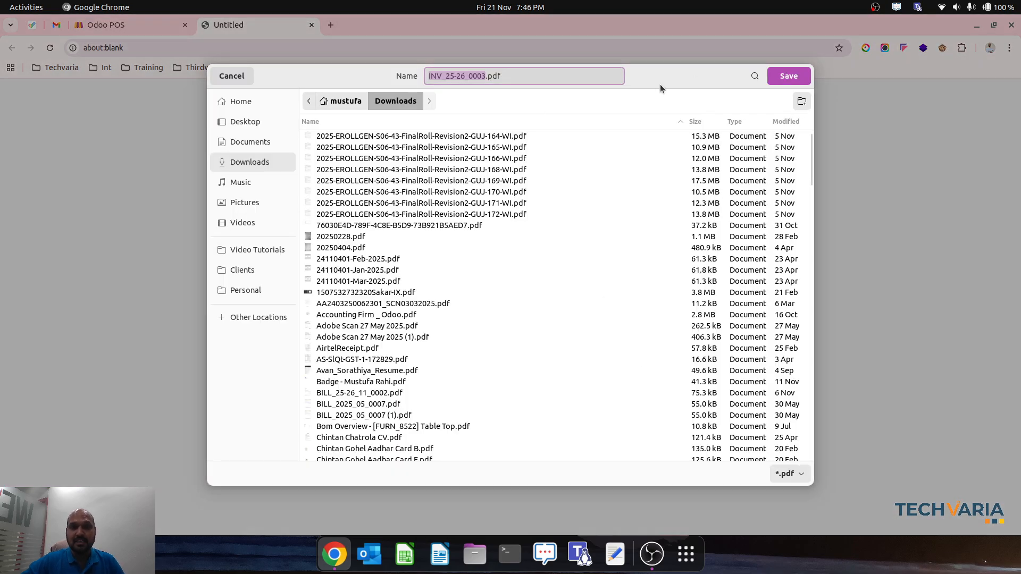
click(789, 76)
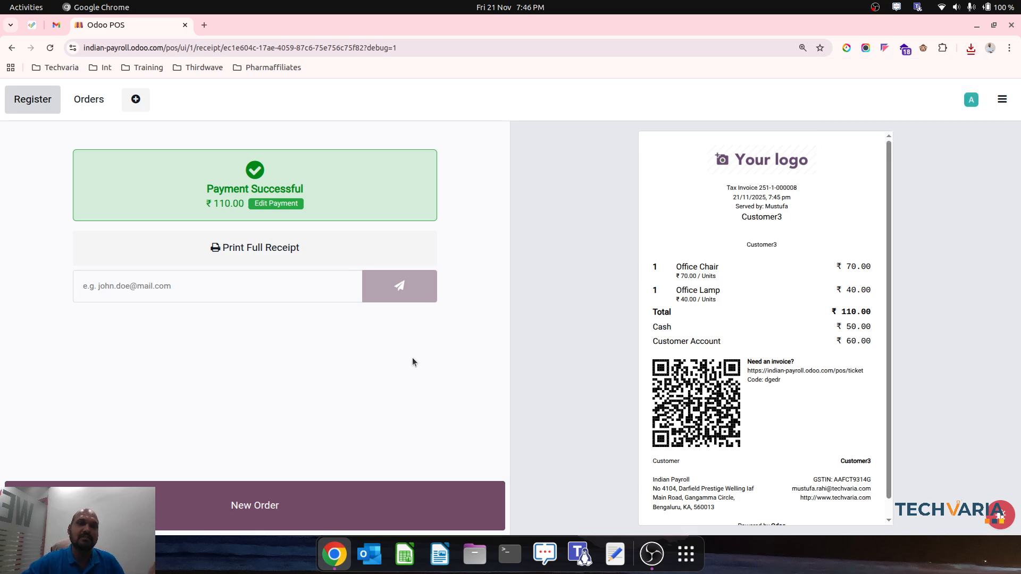
click(306, 513)
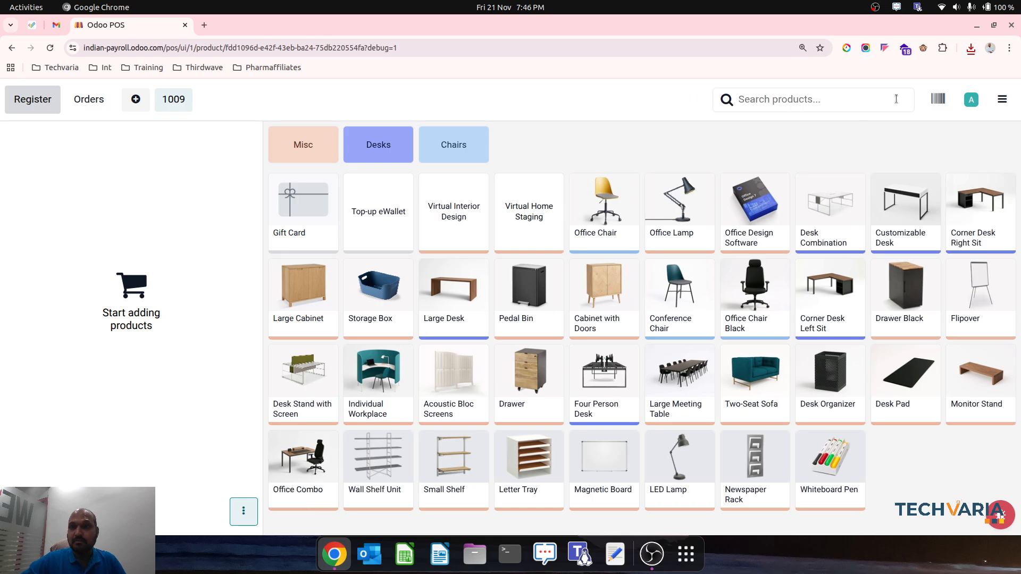
Close the register with a cash count of 147.
click(1002, 100)
click(957, 294)
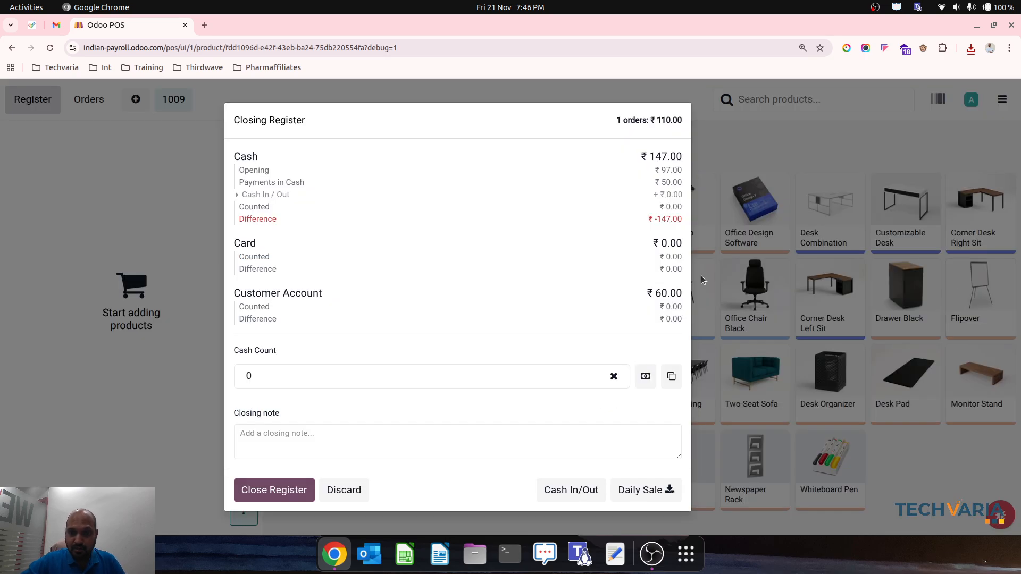
click(366, 371)
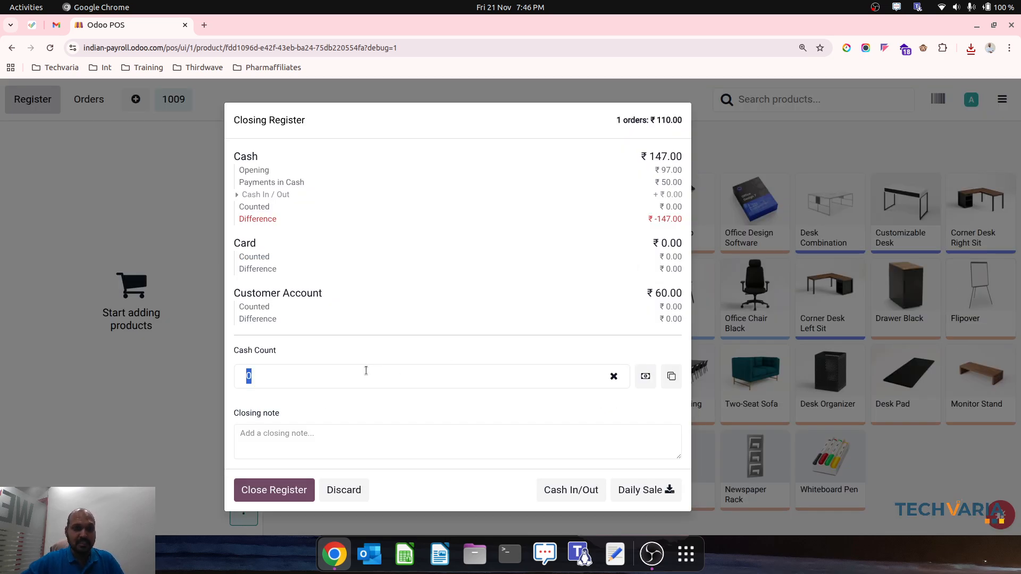
text(147)
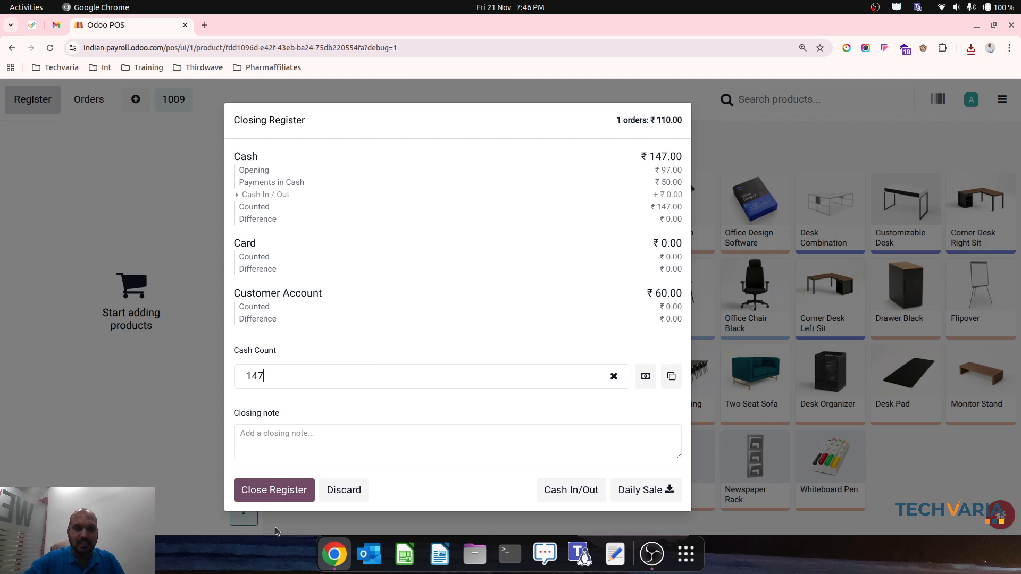
click(280, 490)
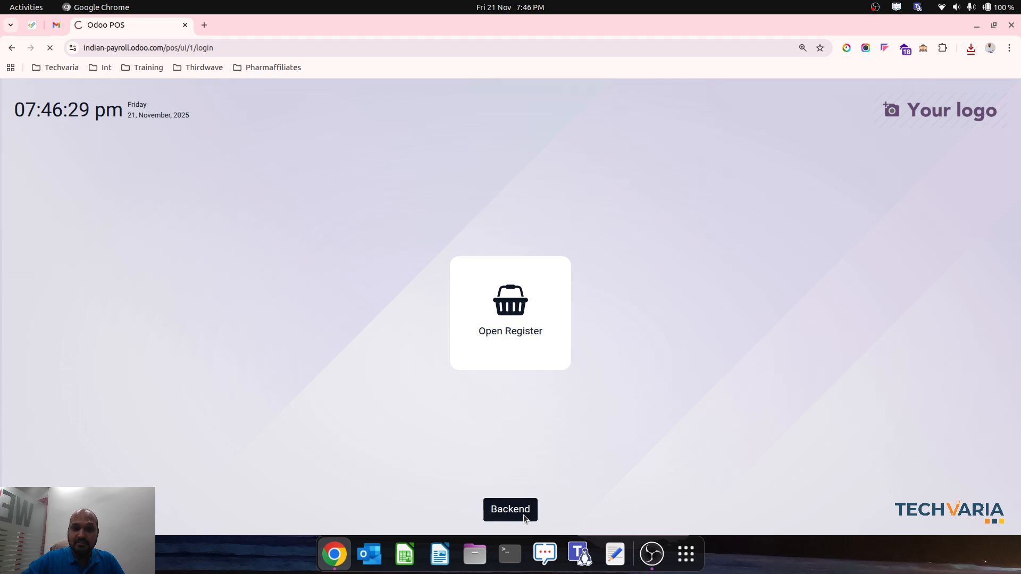
Return to the backend, open the invoice of Customer3's Point of Sale order and examine its paid and due amounts.
click(523, 516)
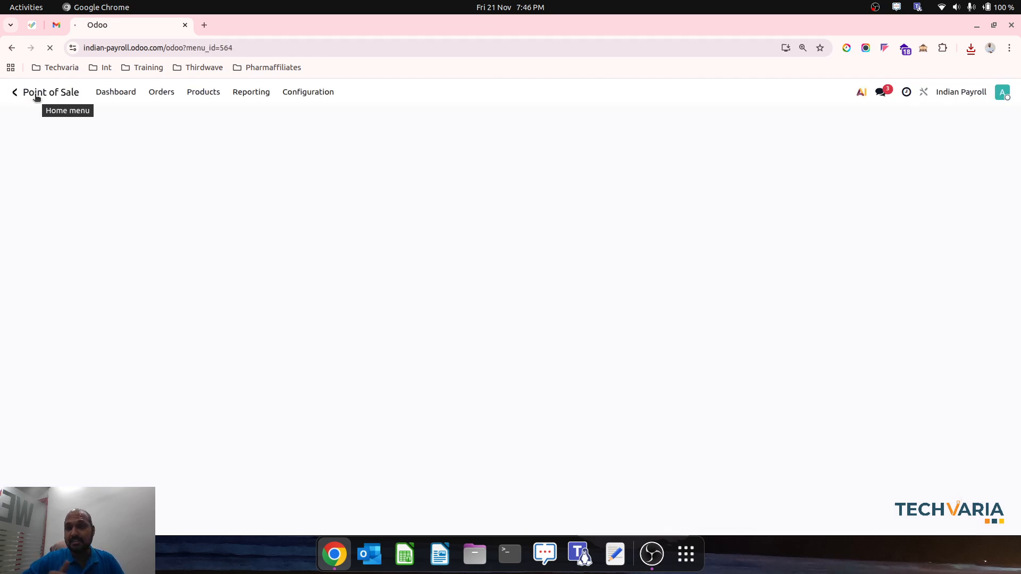
click(165, 94)
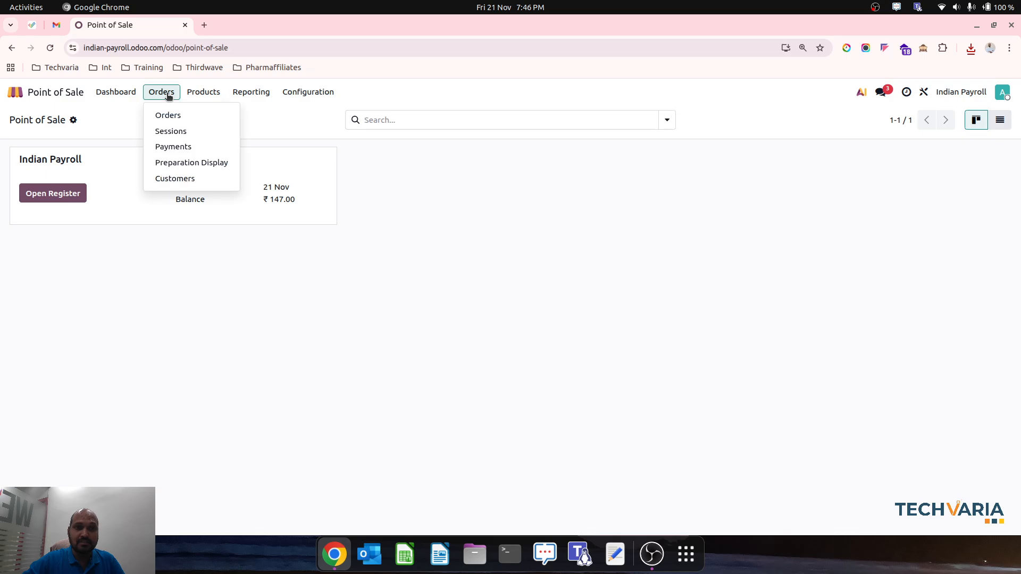
click(194, 116)
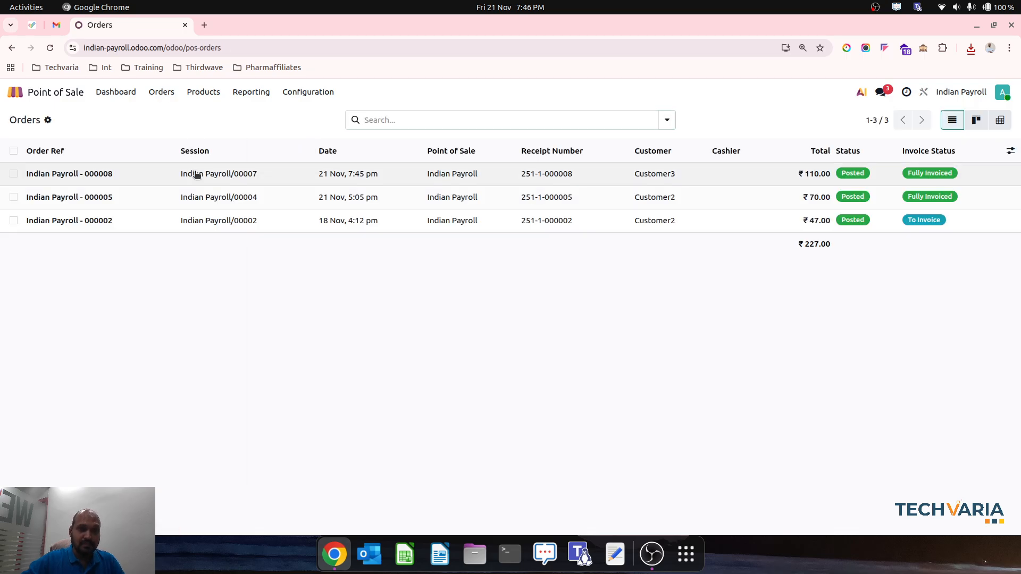
click(197, 174)
click(542, 123)
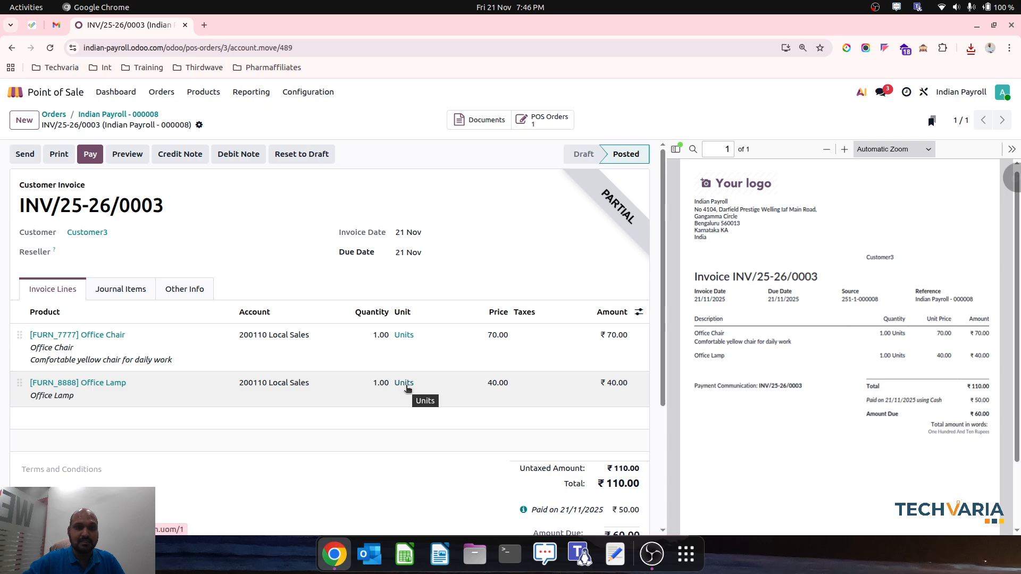
scroll(408, 388, down, 3)
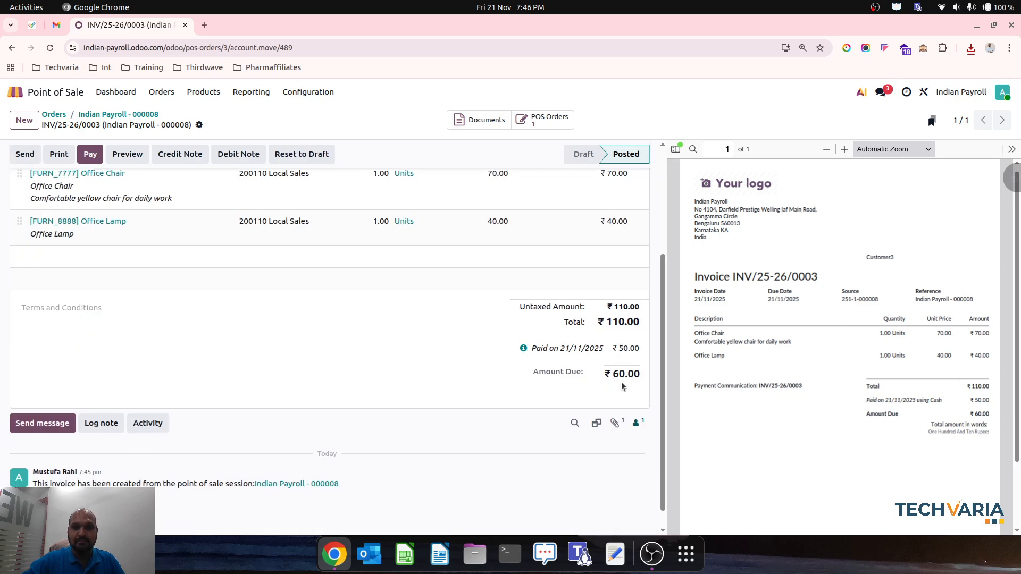
scroll(359, 333, up, 3)
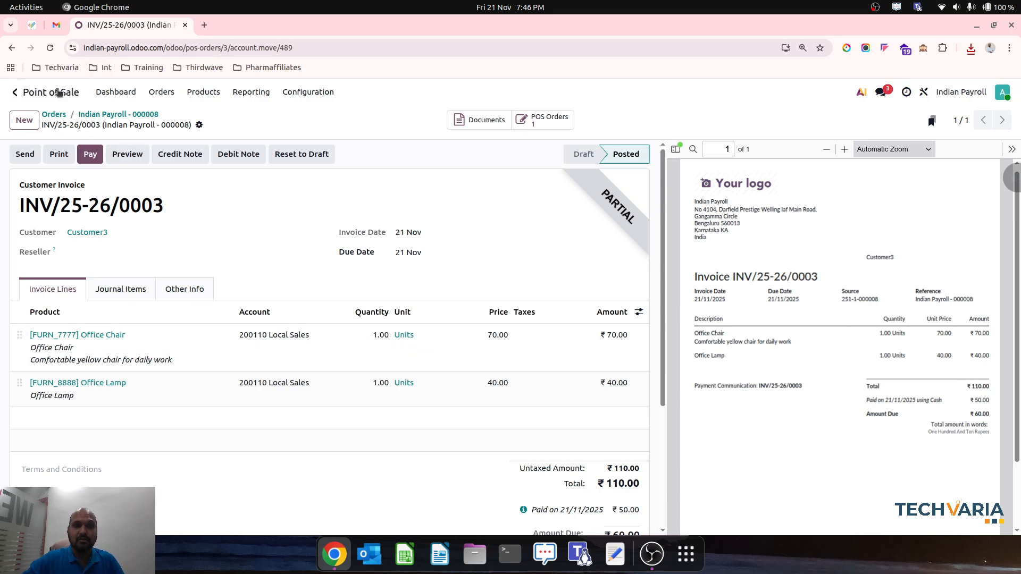
Switch to the Accounting app and open Customer3's partially paid customer invoice, checking its payment amounts.
click(14, 92)
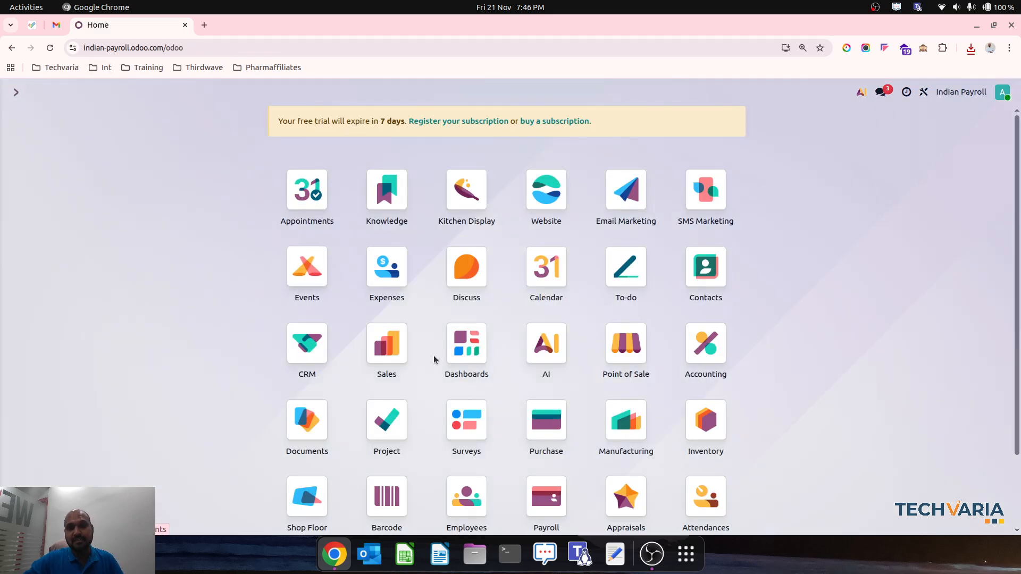
click(709, 359)
click(162, 91)
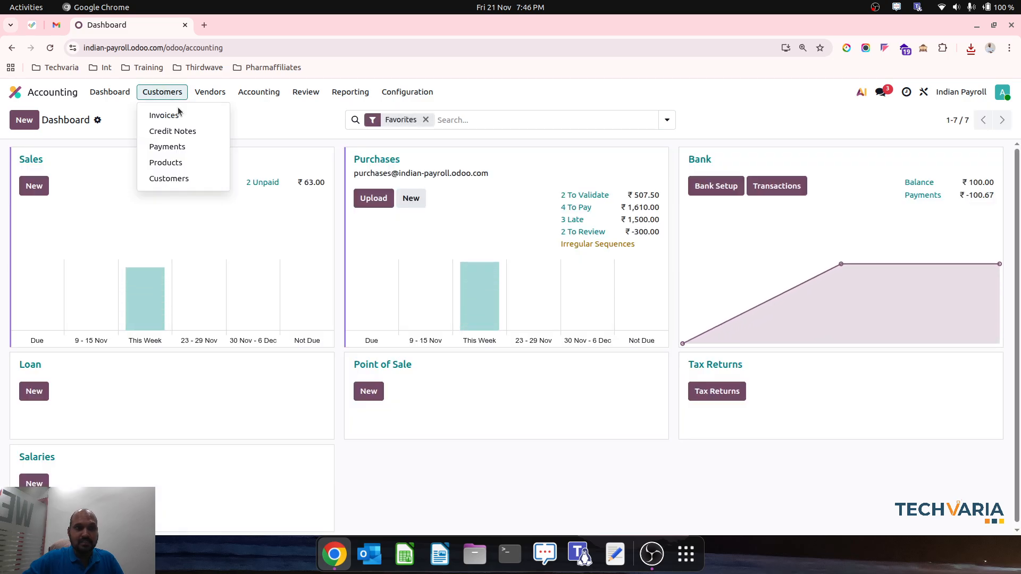
click(183, 115)
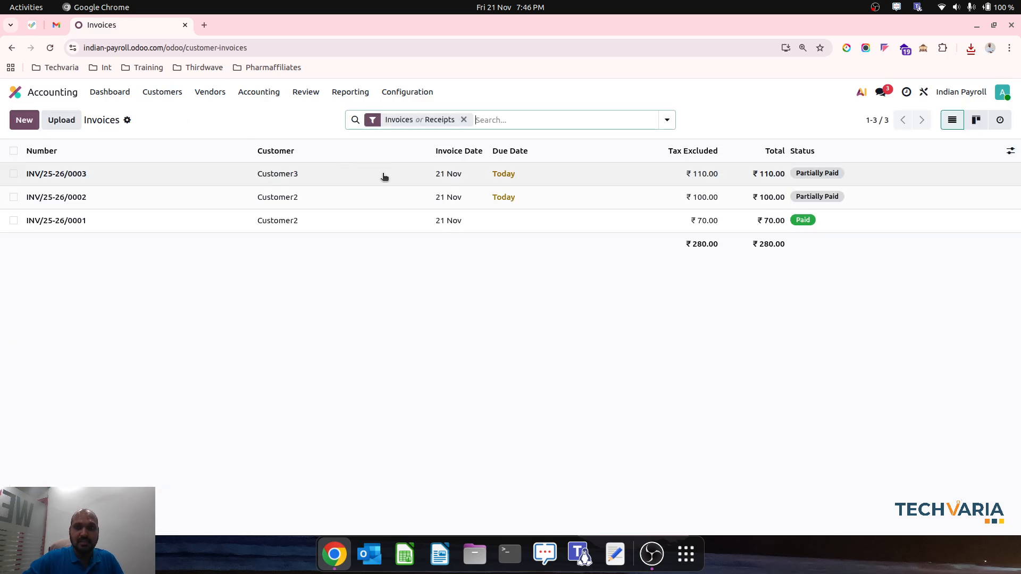
click(384, 176)
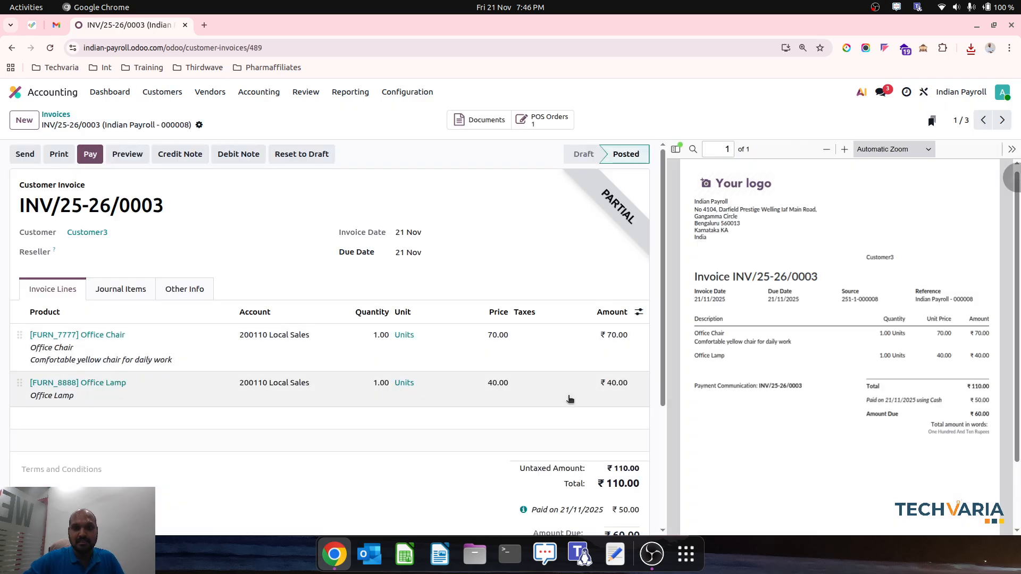
scroll(569, 399, down, 3)
scroll(570, 398, up, 3)
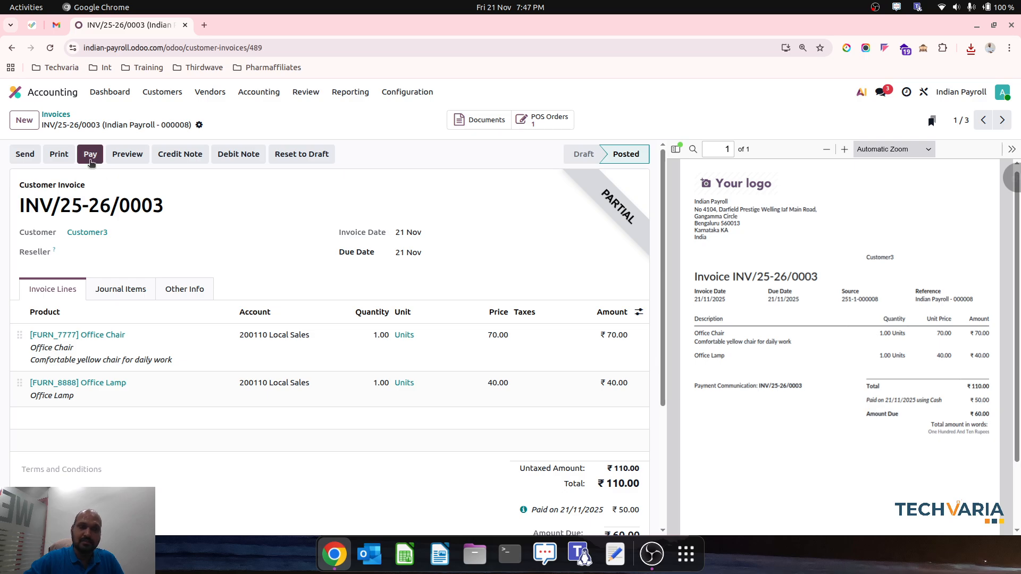
Register a ₹60.00 payment on the invoice using the Cash Indian Payroll journal.
click(91, 155)
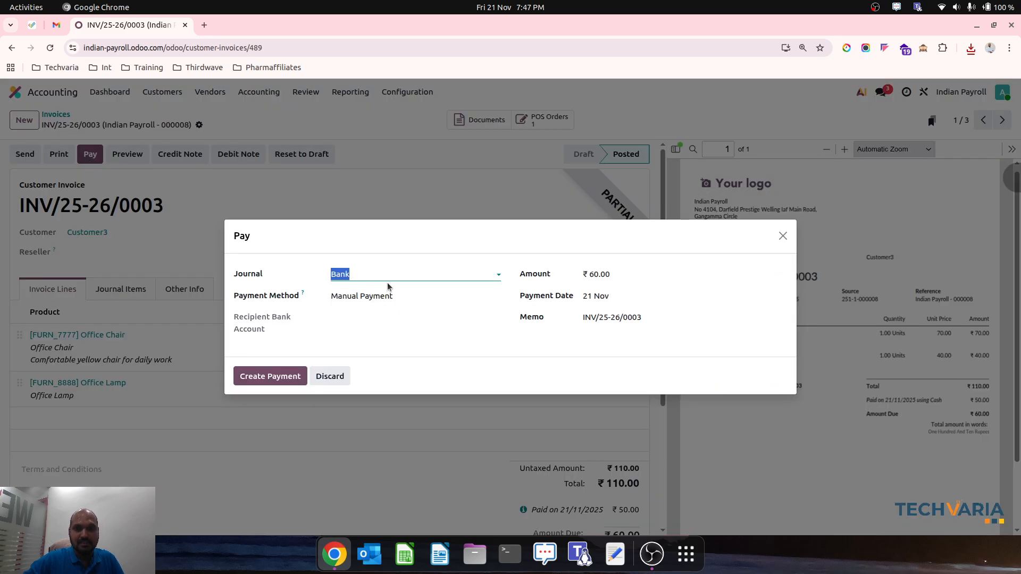
text(cas)
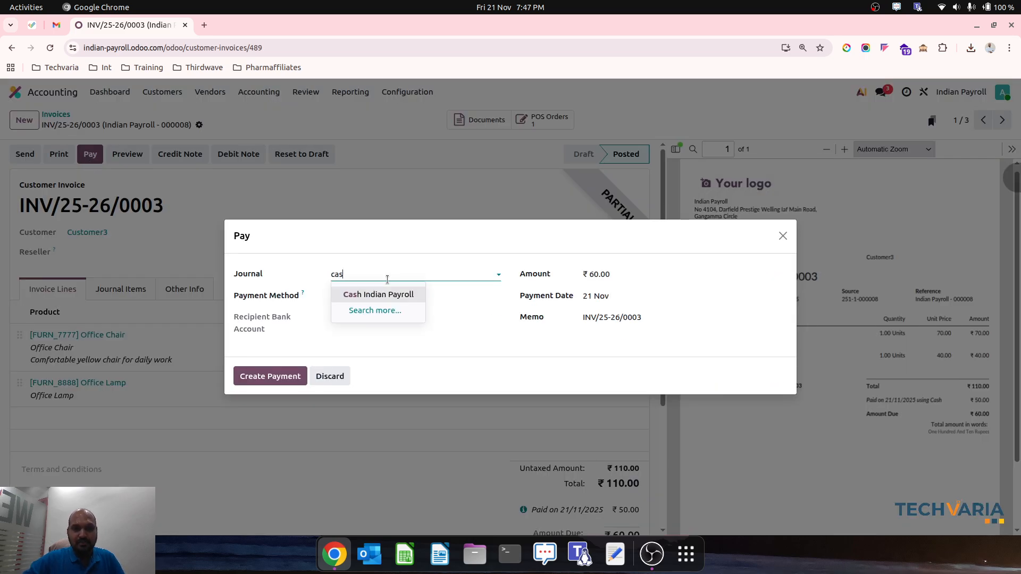
click(388, 294)
click(274, 371)
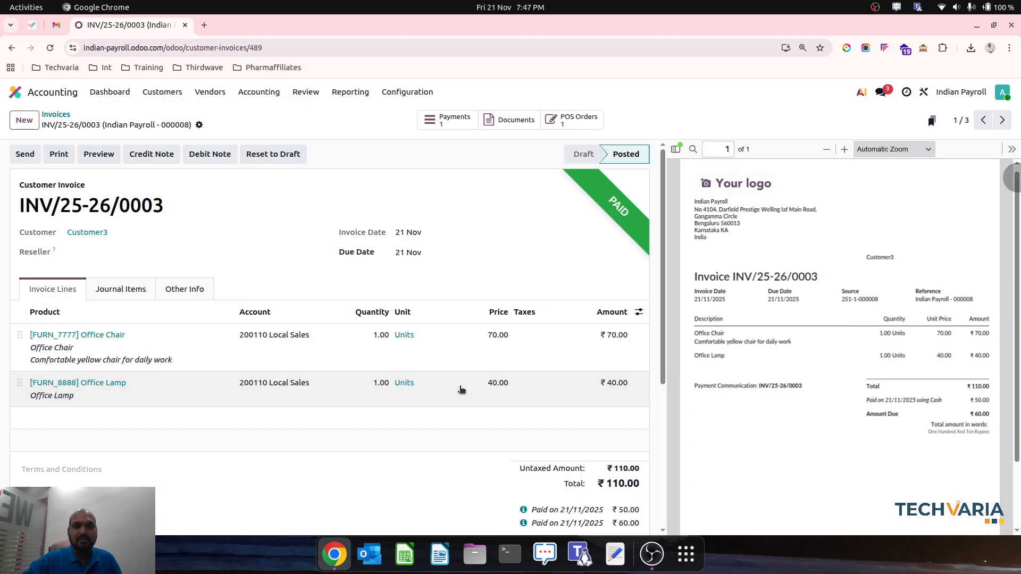
Review the invoice's payment lines, switch to the Point of Sale app and open the register with opening cash of 147.00.
scroll(462, 391, down, 4)
scroll(464, 397, up, 5)
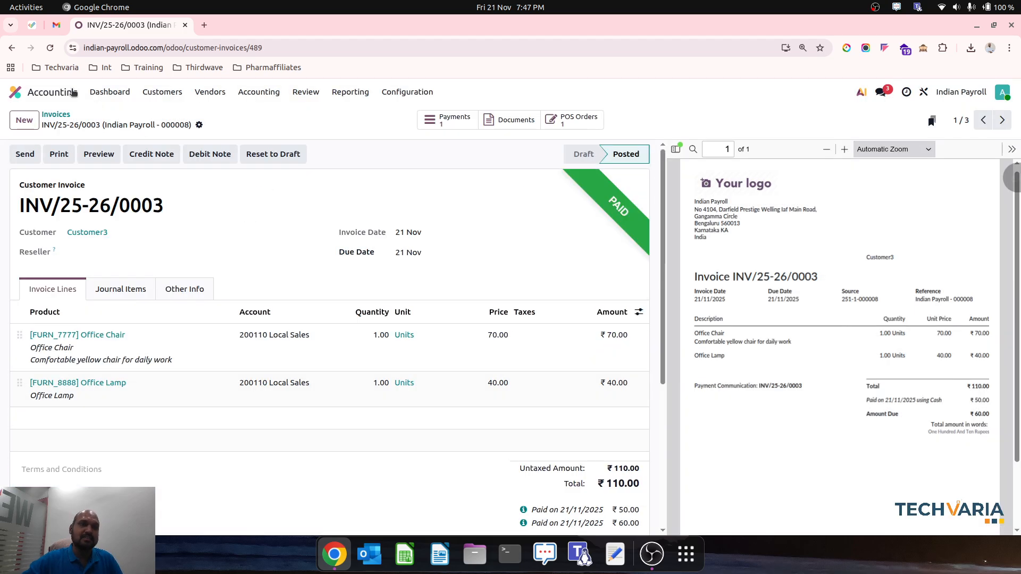
click(14, 92)
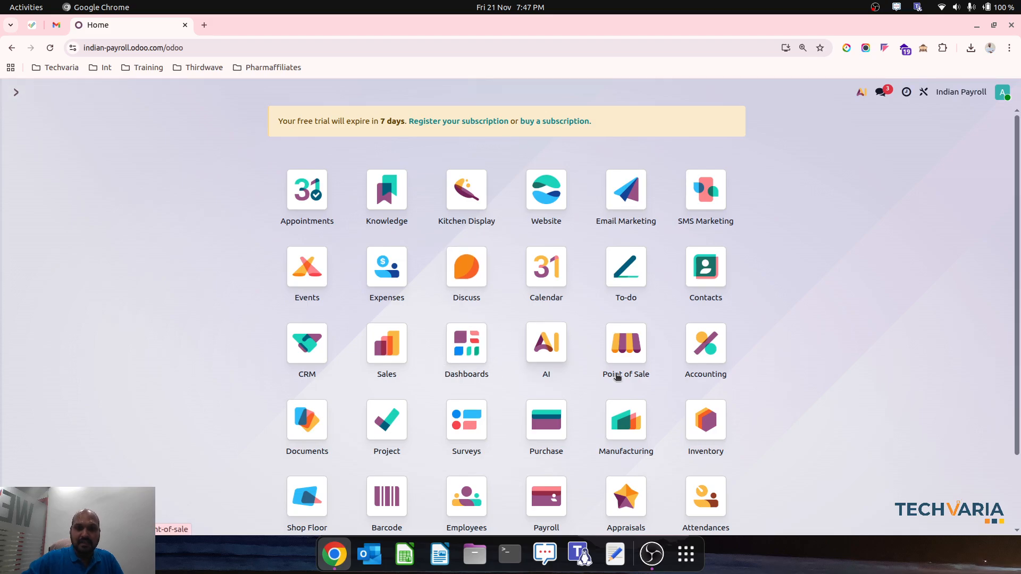
click(617, 371)
click(74, 198)
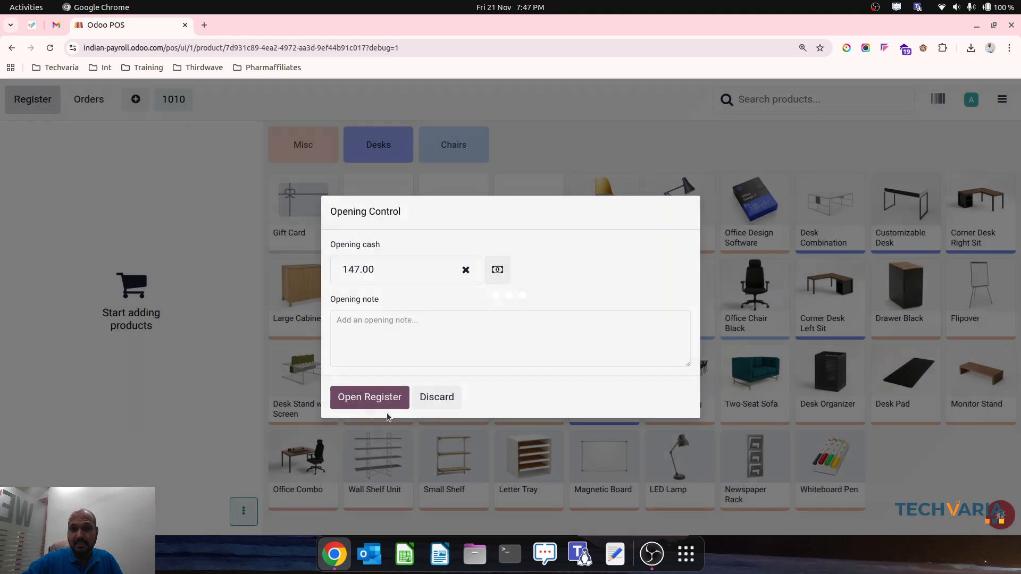
click(366, 396)
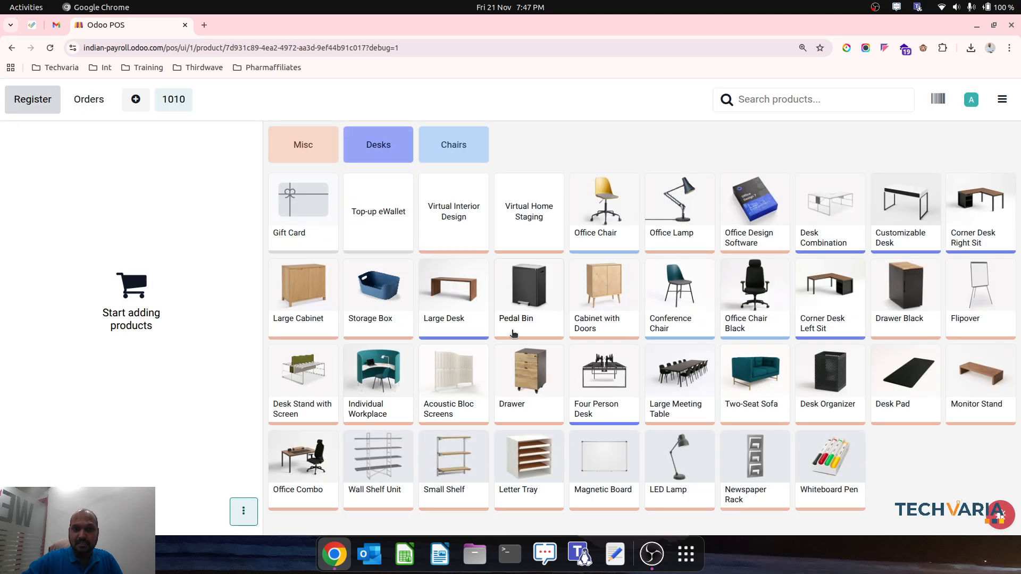
Filter the register's orders to Paid and examine the payment details of Customer3's ₹110.00 order.
click(99, 99)
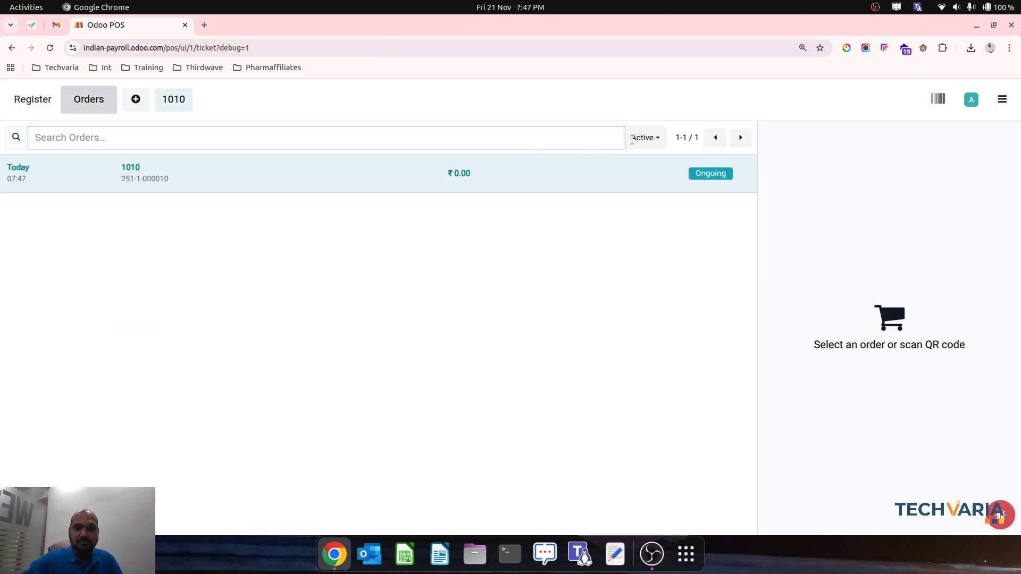
click(644, 139)
click(625, 225)
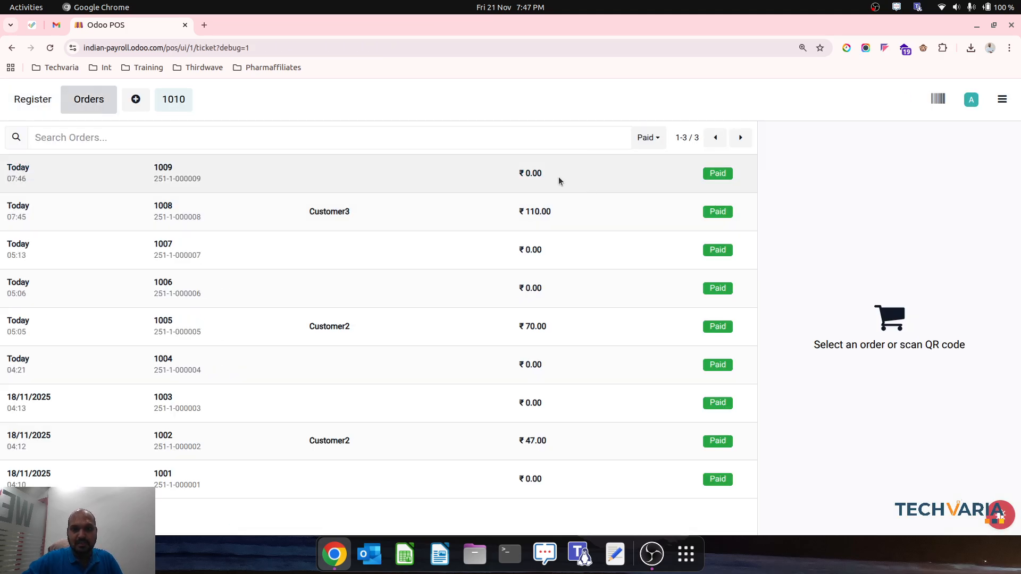
click(507, 213)
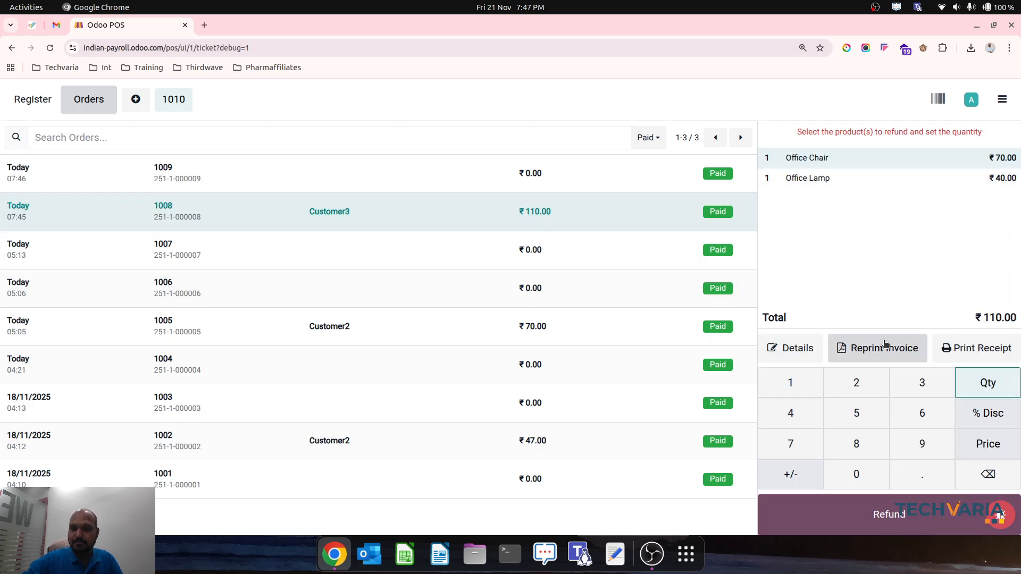
click(810, 348)
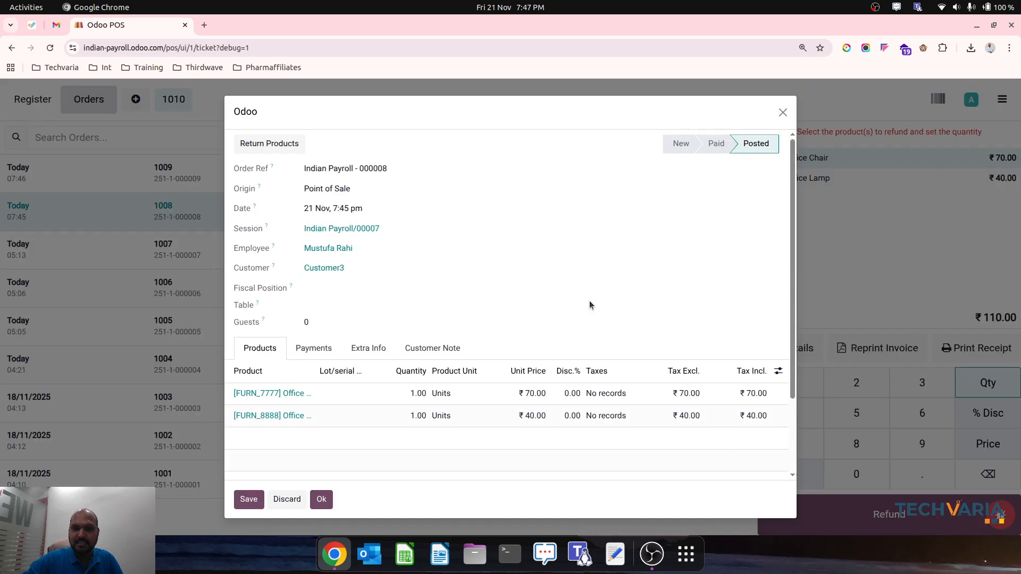
click(318, 352)
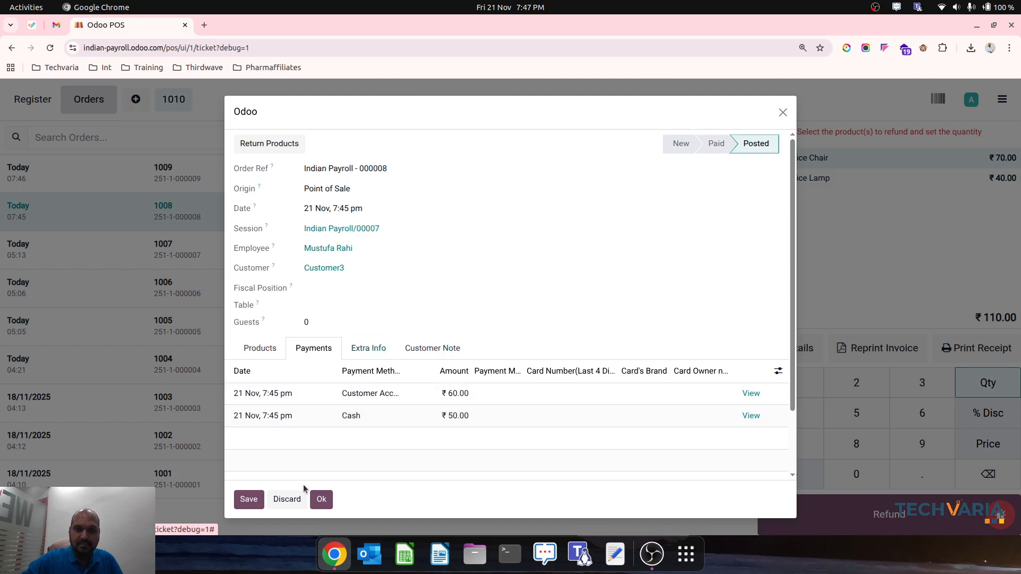
click(322, 499)
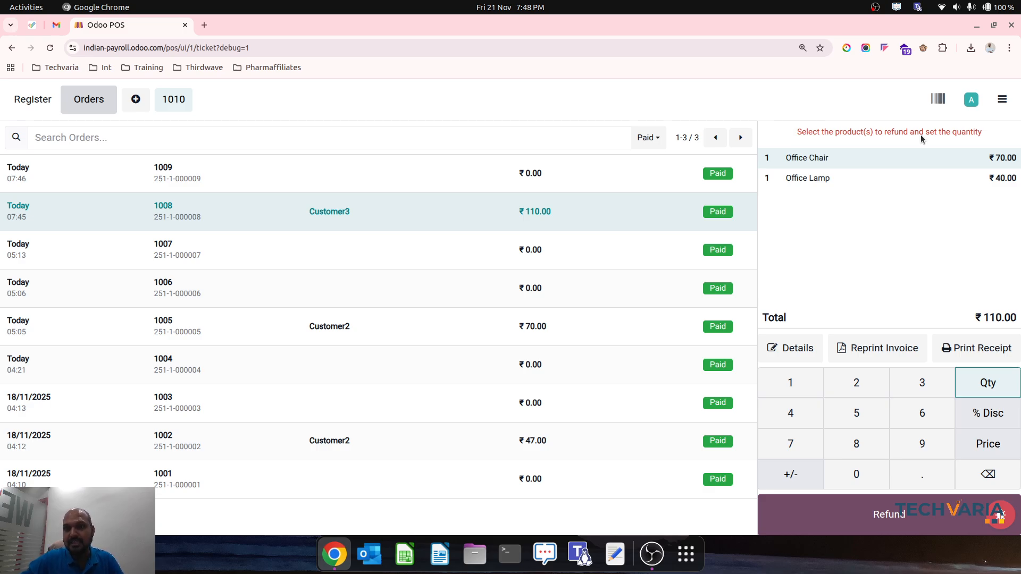
Close the reopened register with a cash count of 147 and no closing note.
click(1002, 99)
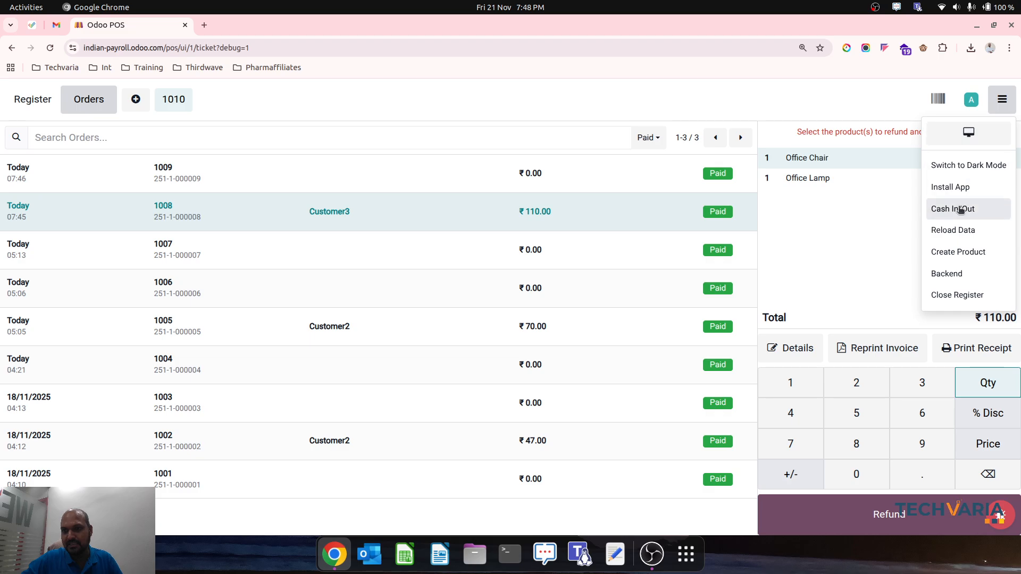
click(954, 296)
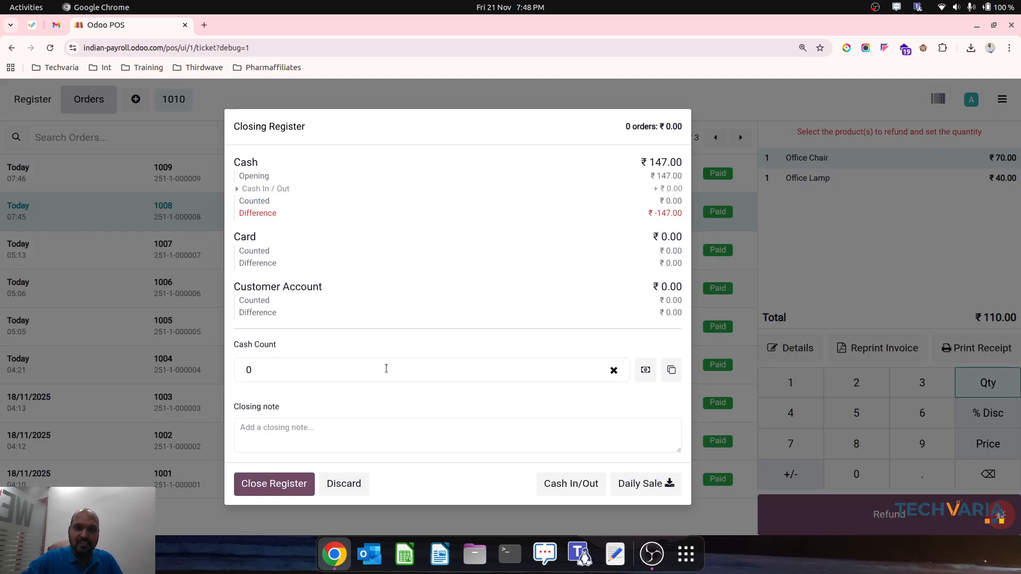
text(147)
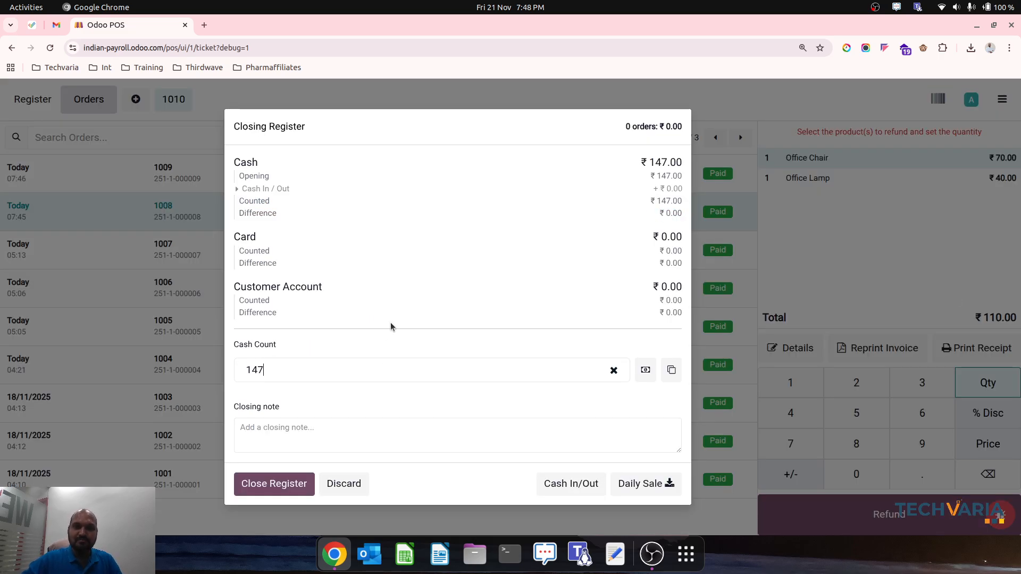
click(329, 426)
click(274, 484)
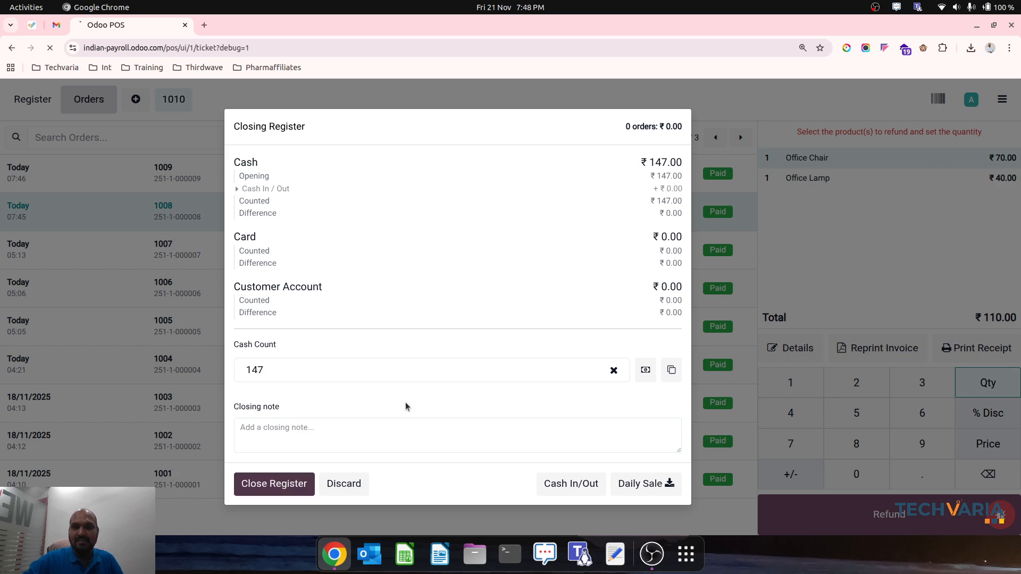